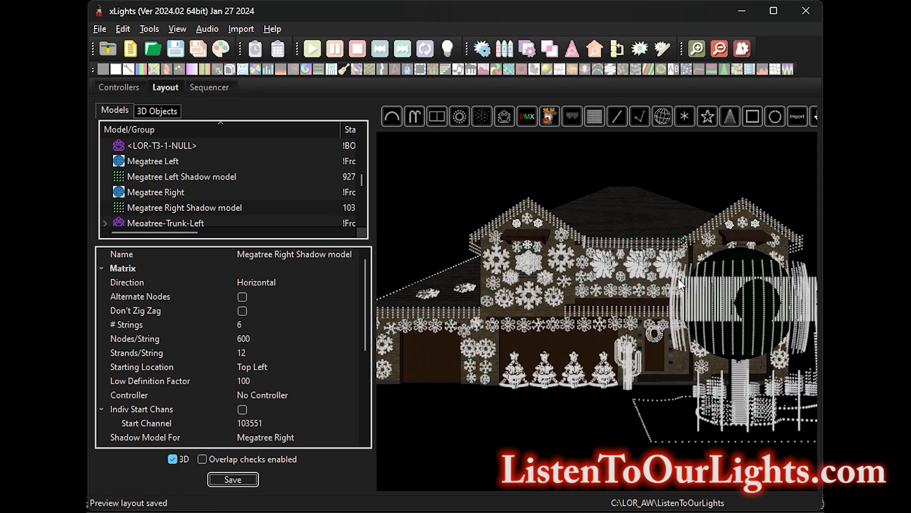
- Temporarily change the show directory to the EFLake36 folder inside C:\LOR_AW\Projects
click(119, 88)
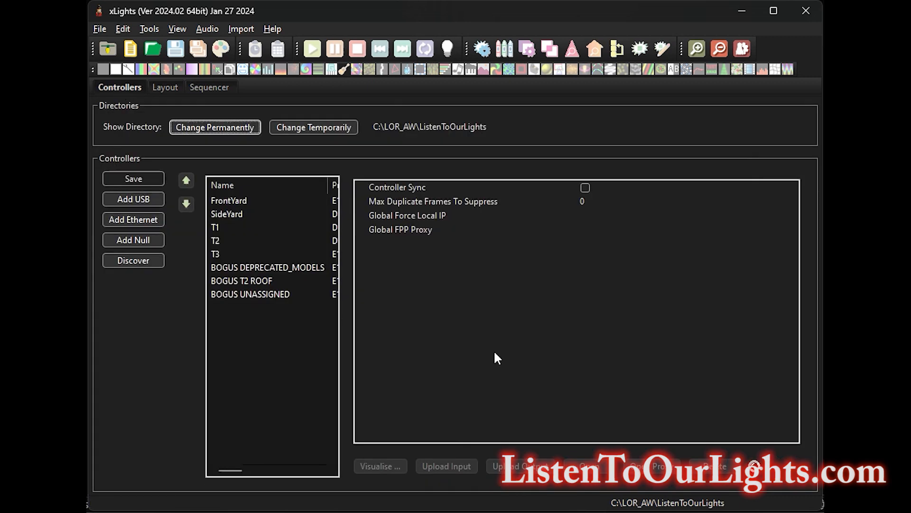
click(315, 131)
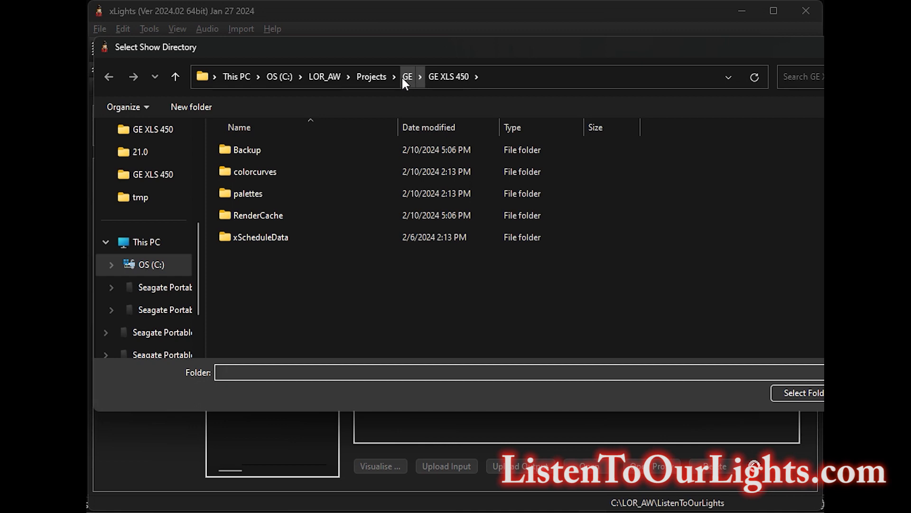
click(372, 77)
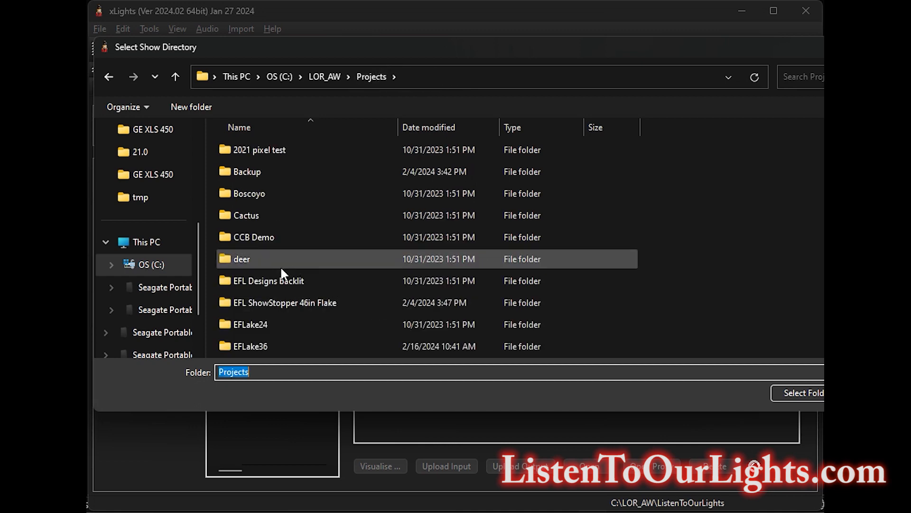
scroll(280, 266, down, 3)
scroll(277, 228, up, 1)
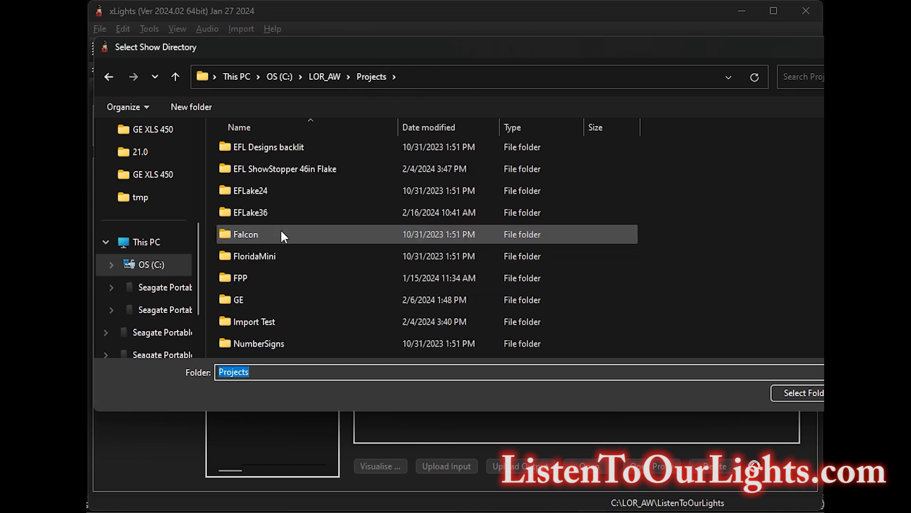
click(260, 213)
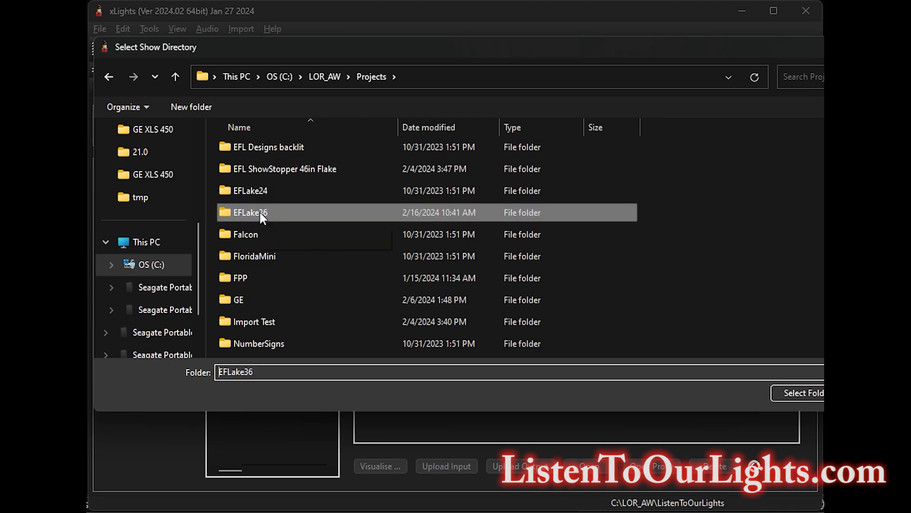
click(797, 392)
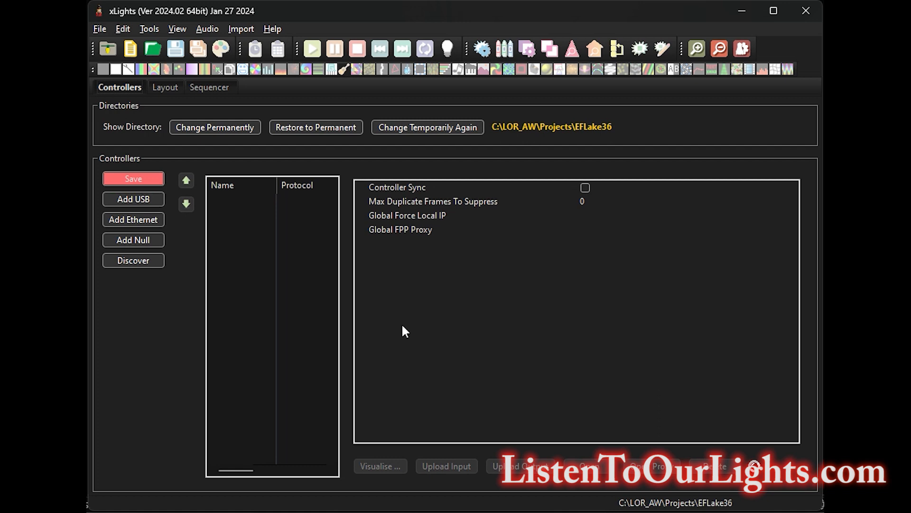
- Add a new Ethernet controller and name it tmp
click(129, 222)
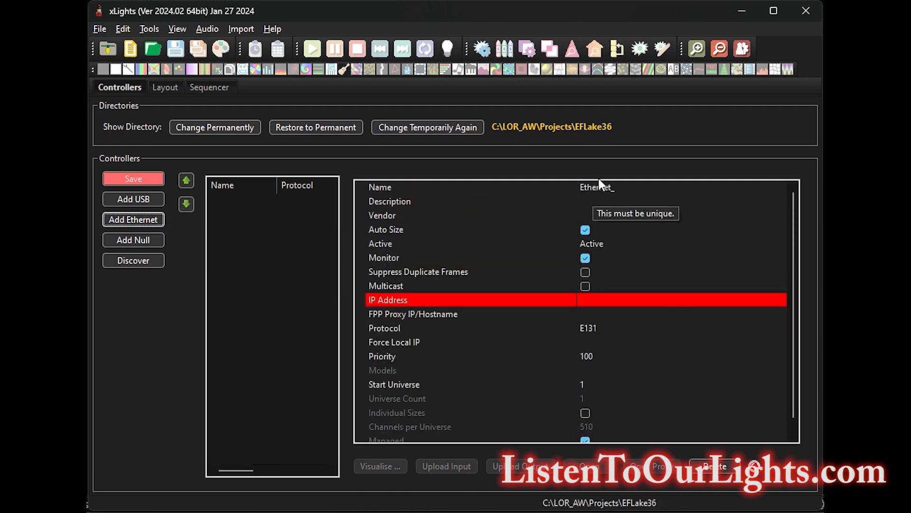
click(596, 188)
text(tmp)
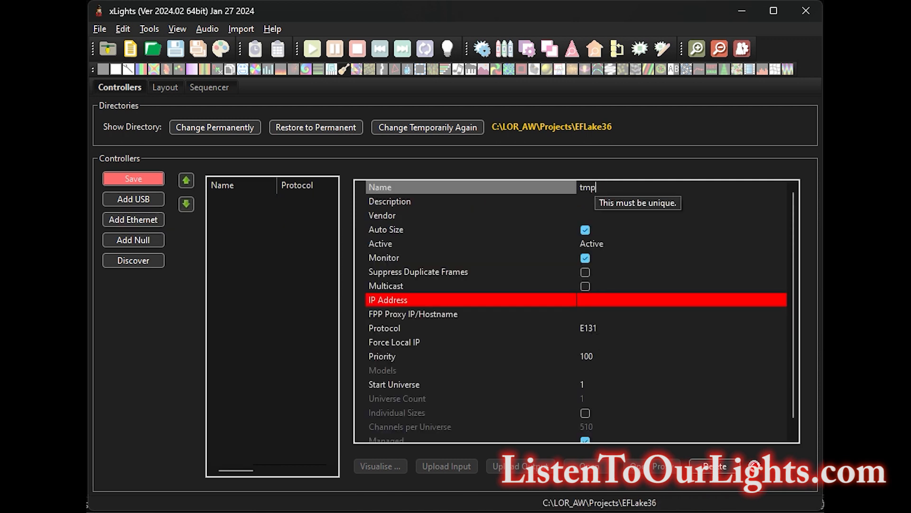
click(580, 199)
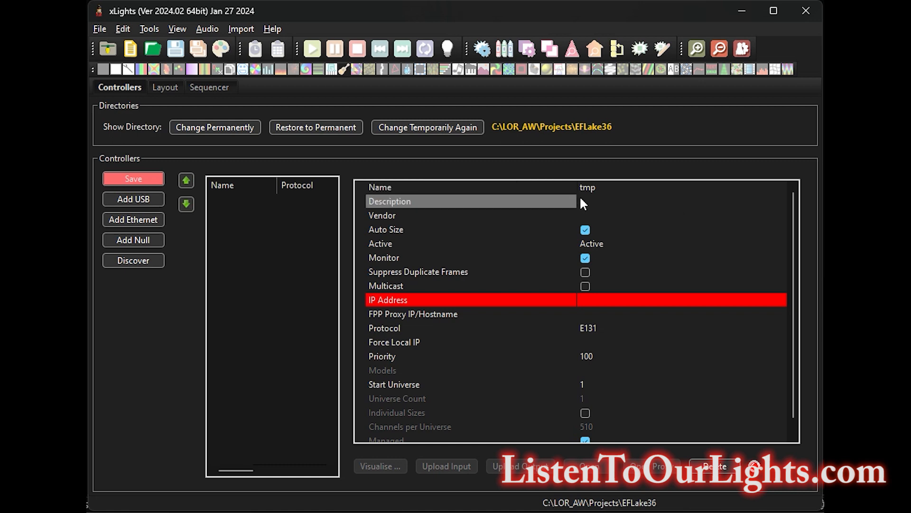
- Set the tmp controller's vendor to Falcon and its model to F16V4
click(590, 214)
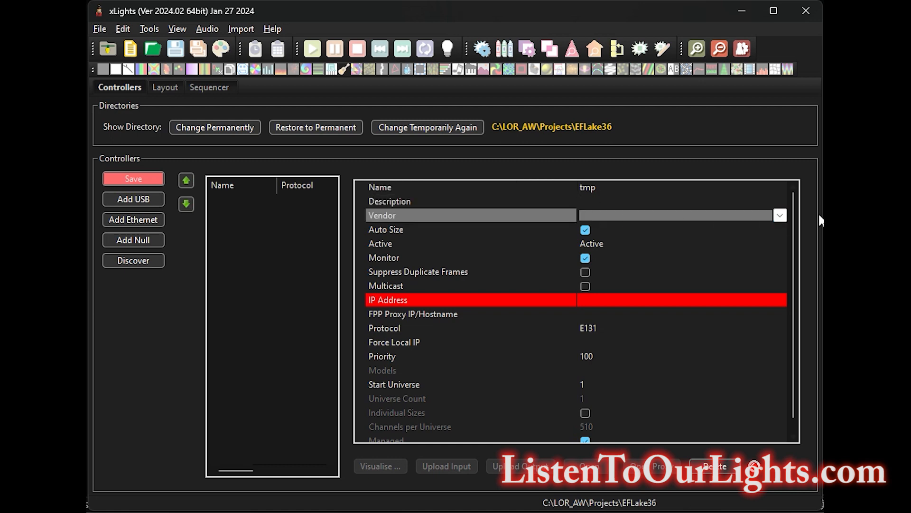
click(779, 216)
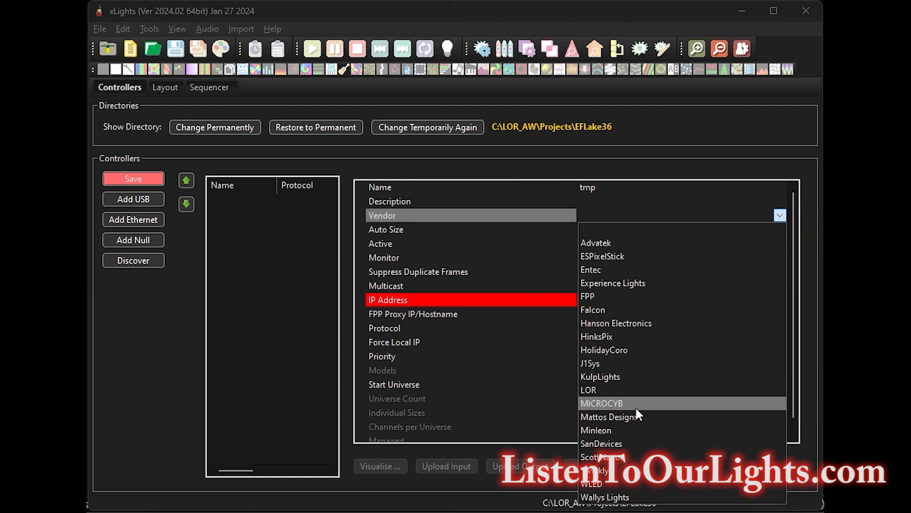
click(605, 311)
click(596, 227)
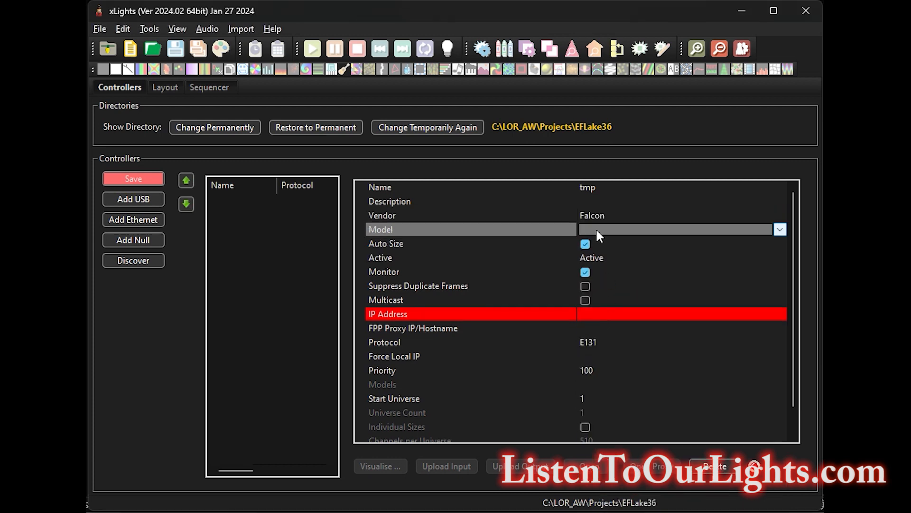
click(778, 230)
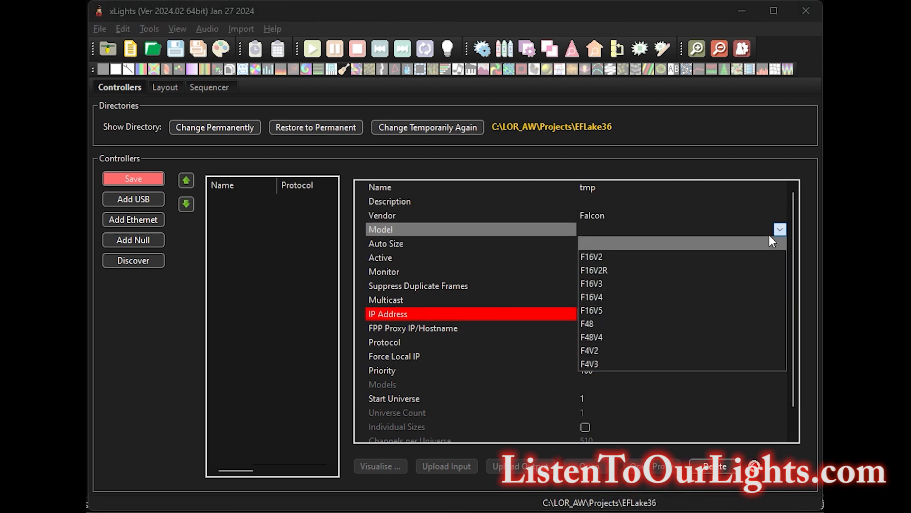
click(618, 295)
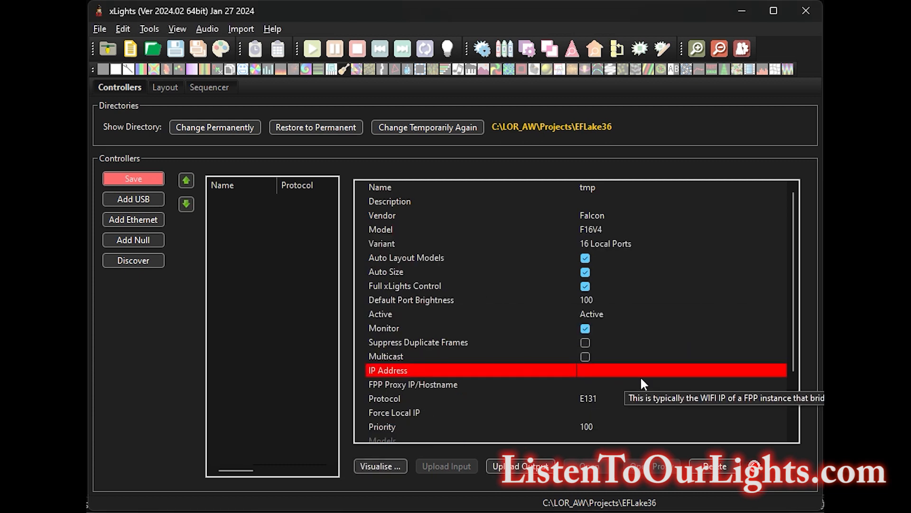
- Set the tmp controller's IP address to 10.0.0.9 and save the controller configuration
click(586, 374)
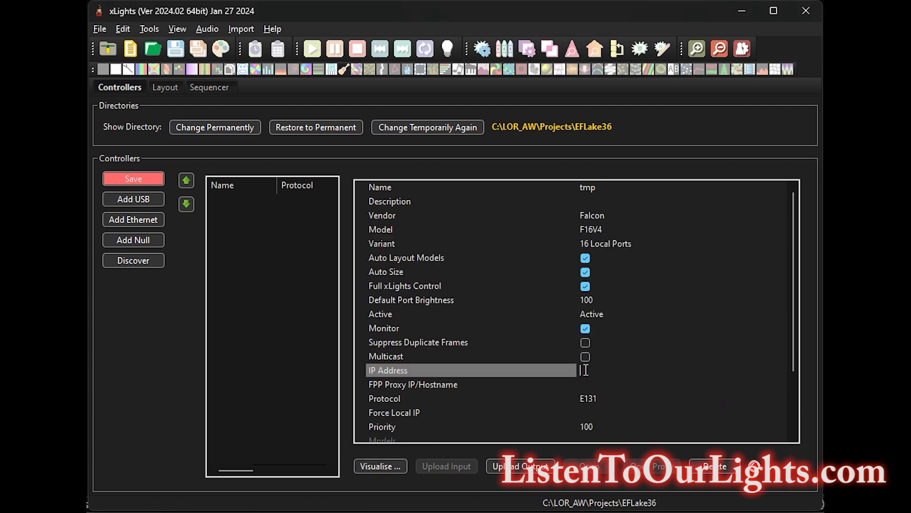
text(10.0.0.9)
click(592, 384)
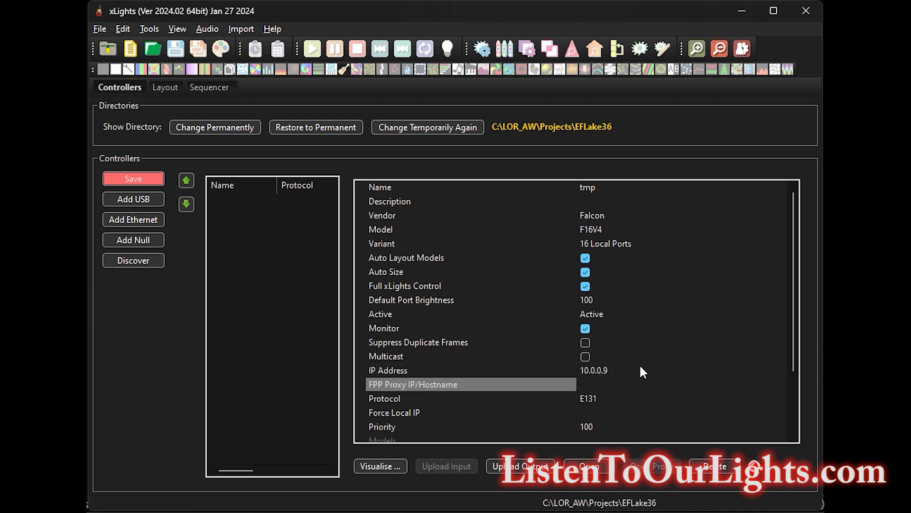
scroll(639, 363, down, 2)
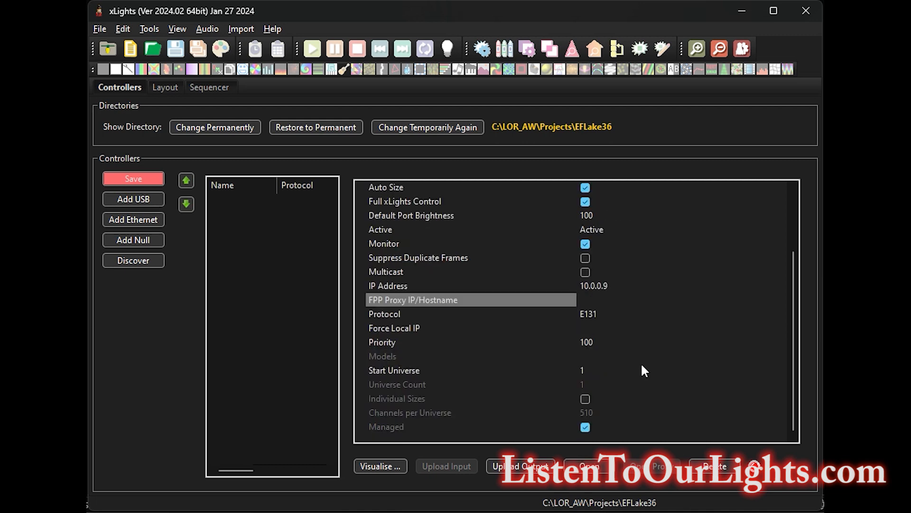
scroll(667, 371, up, 2)
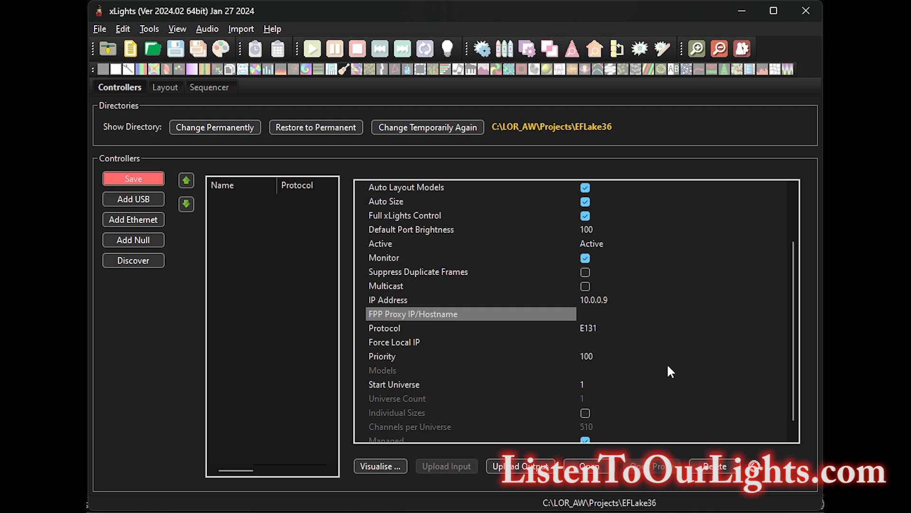
click(120, 179)
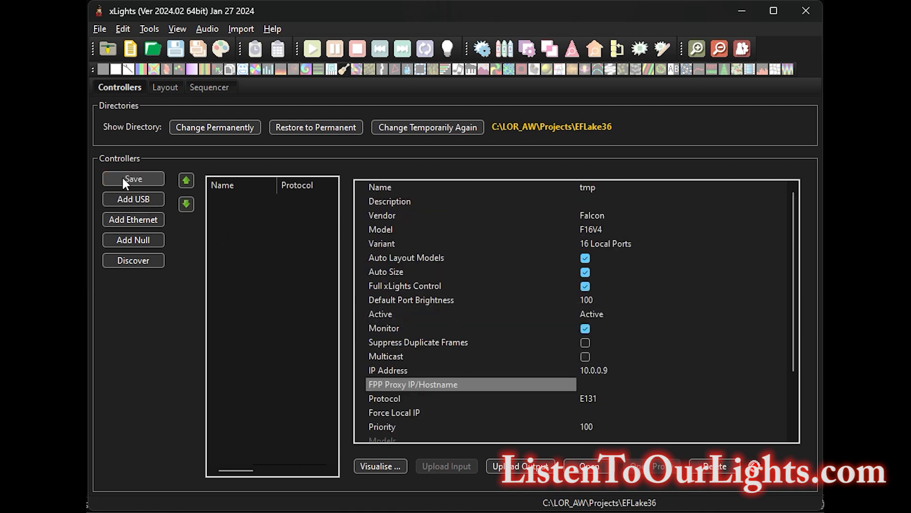
click(122, 178)
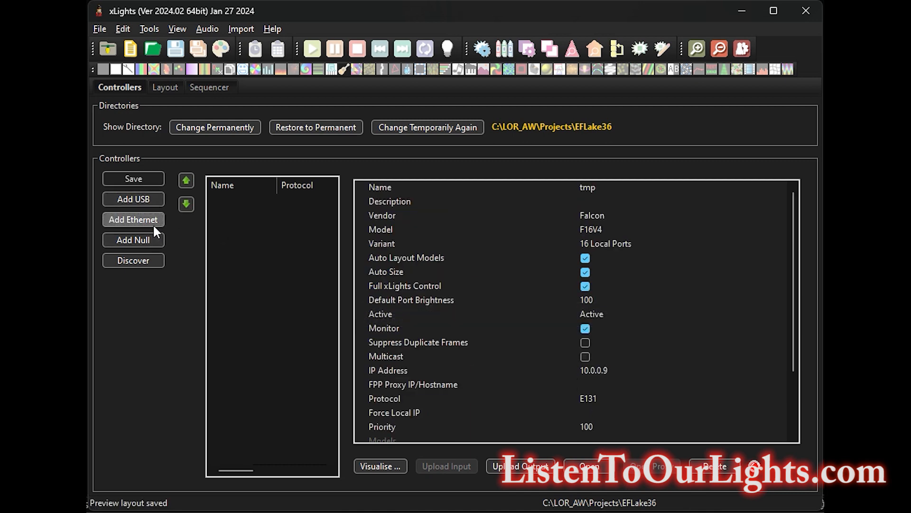
click(153, 224)
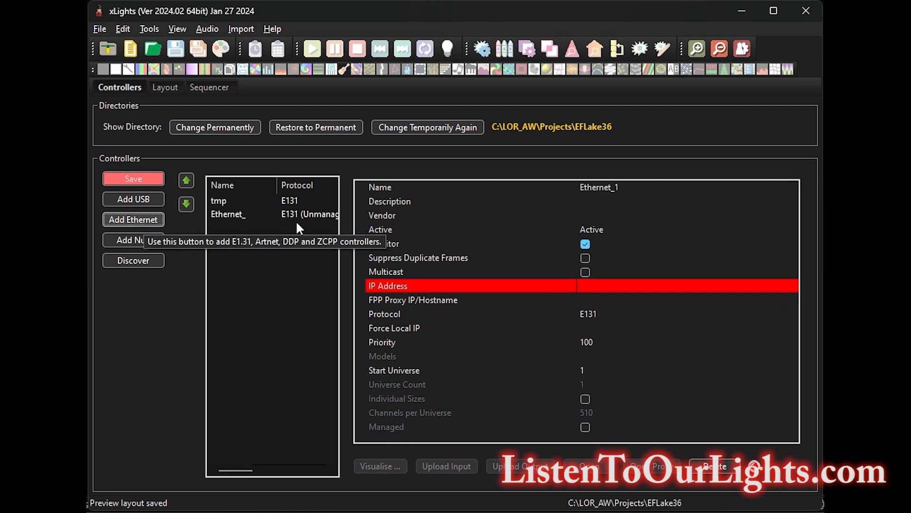
click(251, 217)
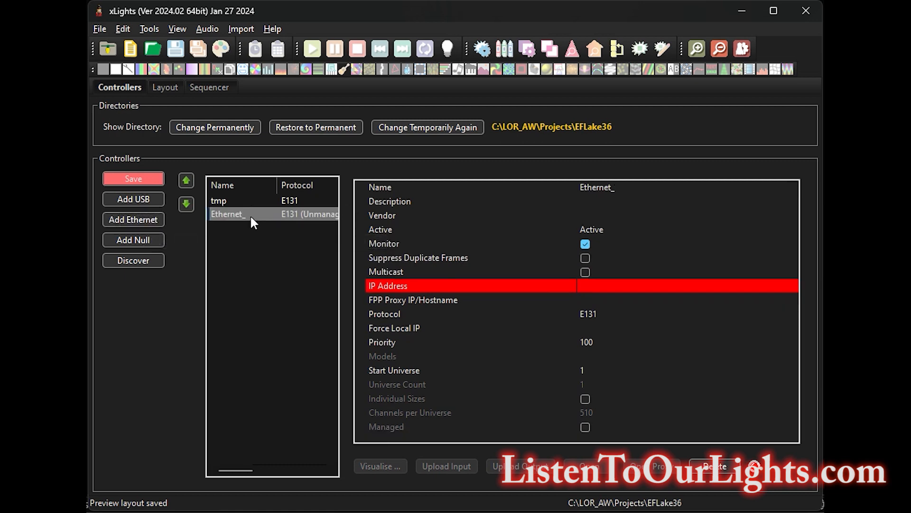
click(709, 466)
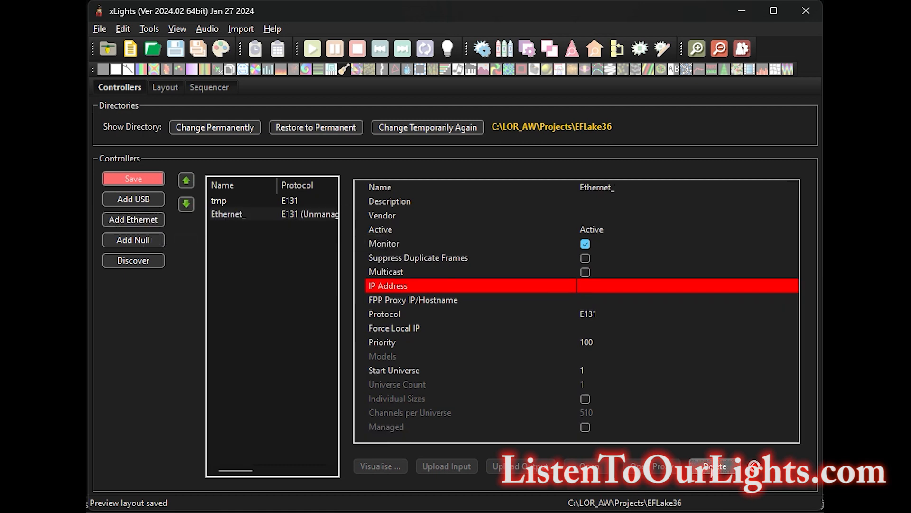
click(489, 260)
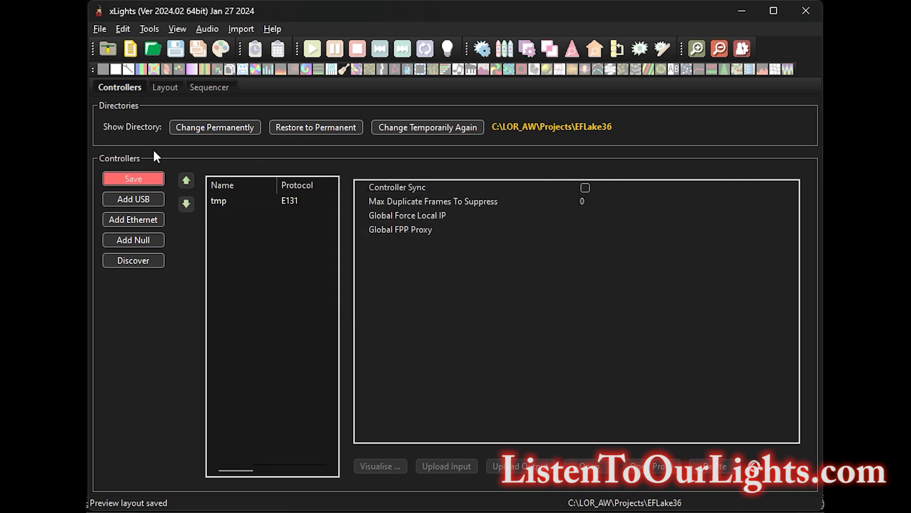
- Insert the 36" EFLake from EFL Designs' Christmas snowflakes into the layout as a downloaded vendor model
click(168, 87)
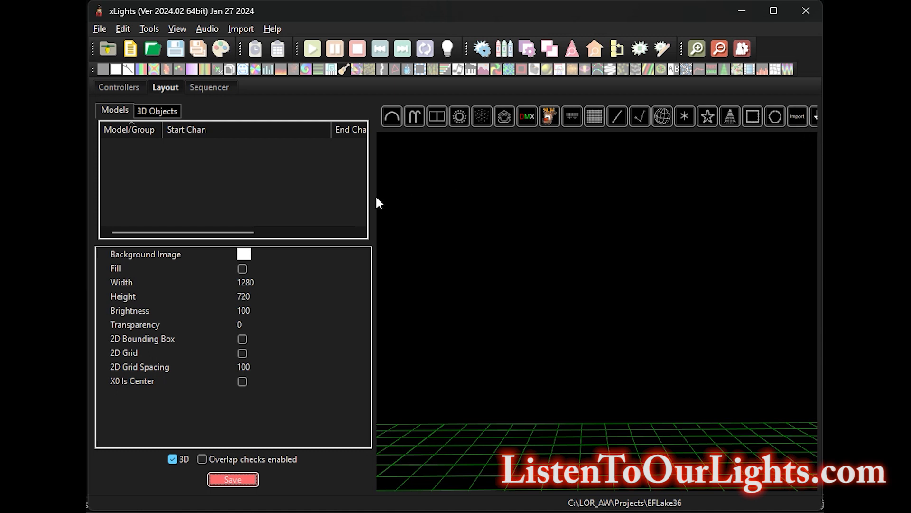
drag(374, 197, 334, 202)
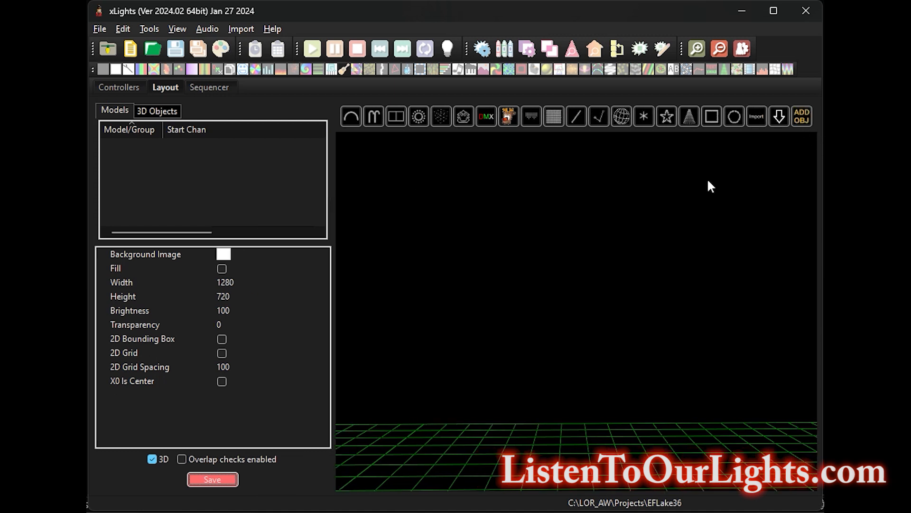
click(777, 118)
click(423, 263)
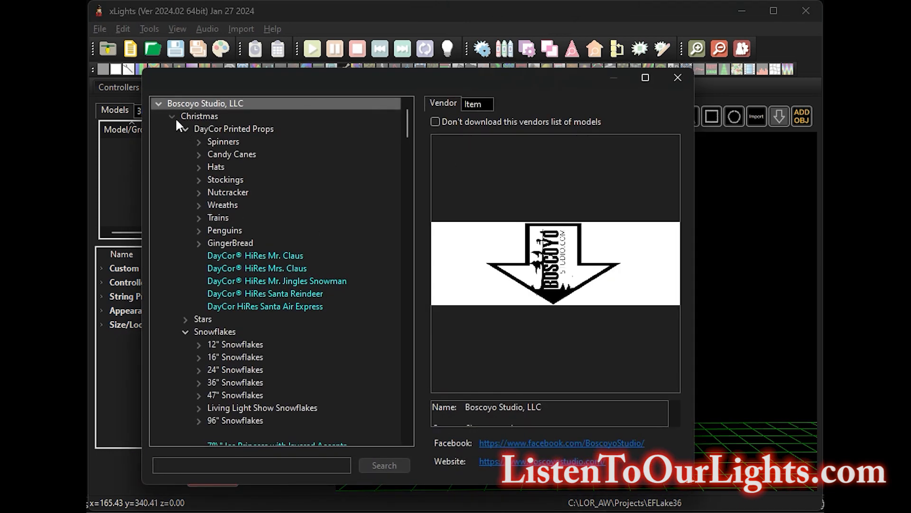
click(155, 103)
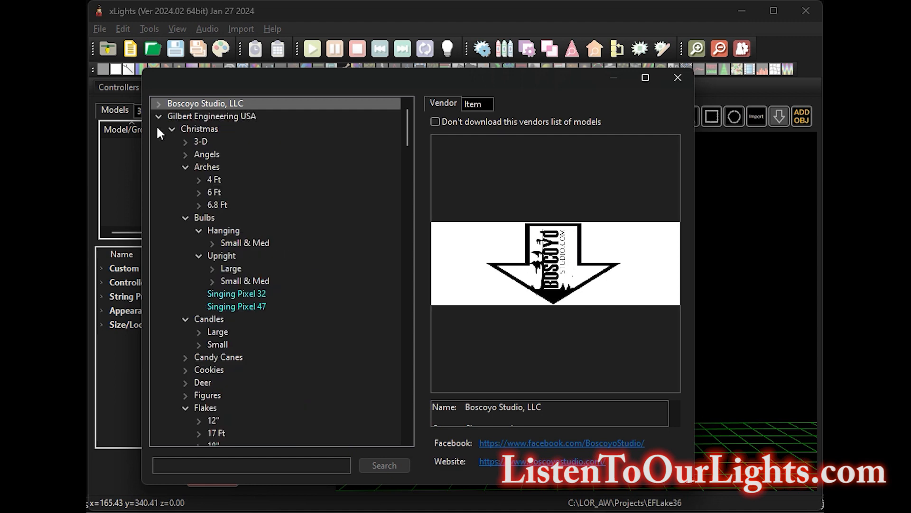
click(155, 118)
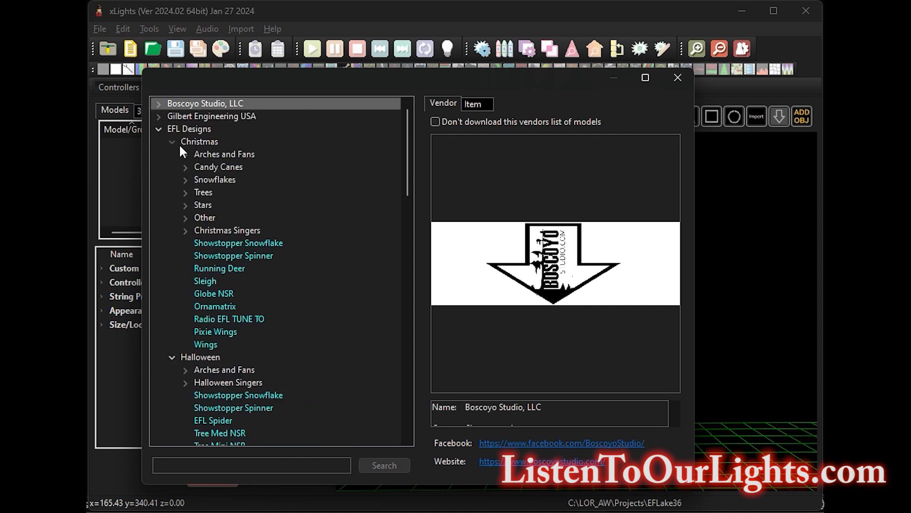
click(185, 180)
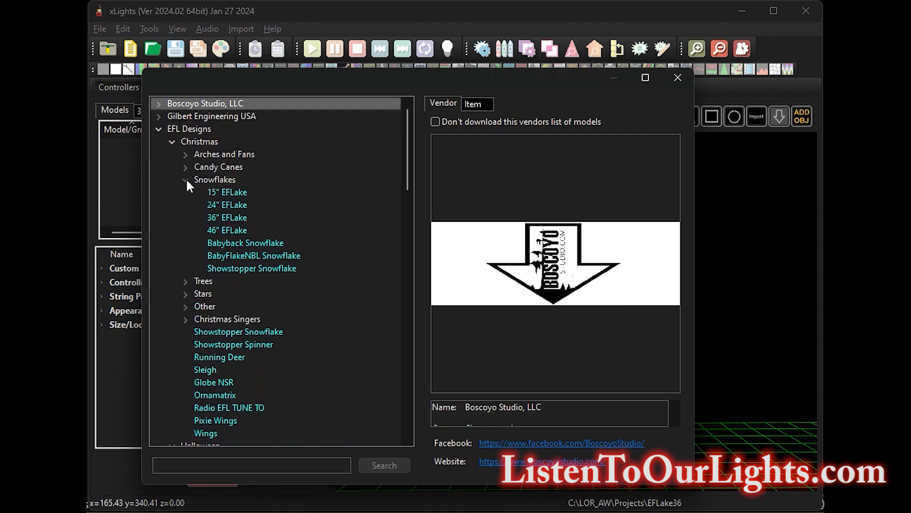
click(232, 218)
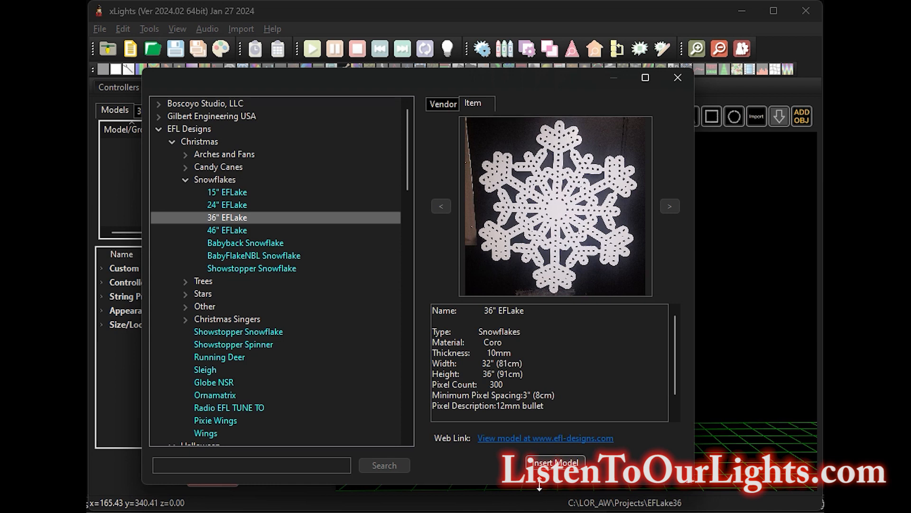
click(530, 460)
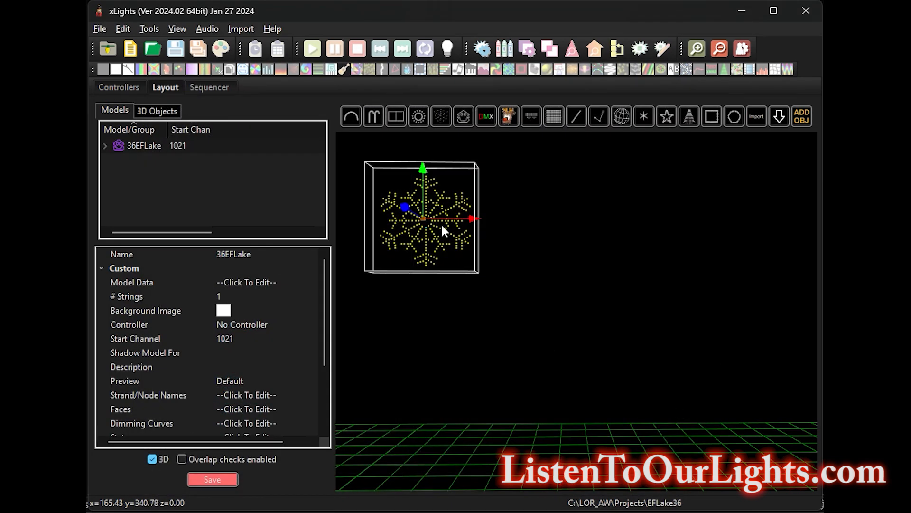
- Move the 36EFLake snowflake to about x=298.5, y=279.5 near the middle of the preview and save the layout
drag(472, 219, 601, 229)
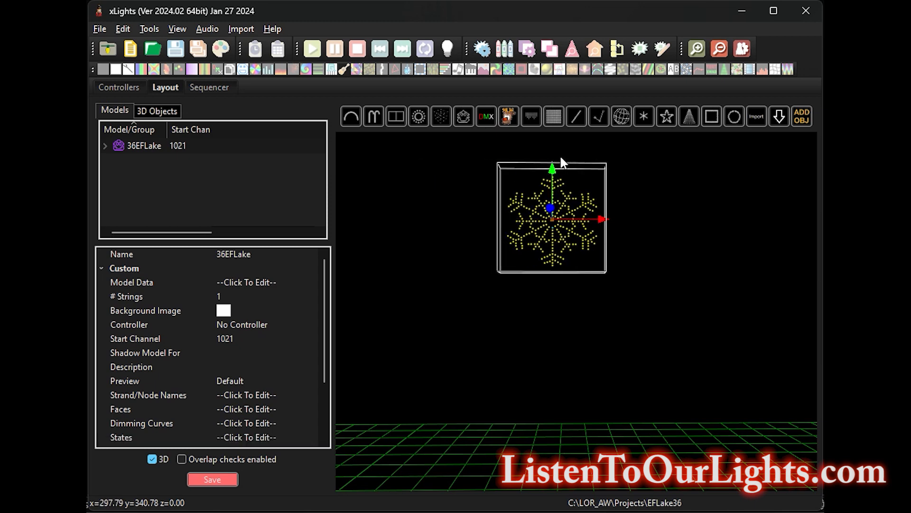
drag(553, 168, 550, 228)
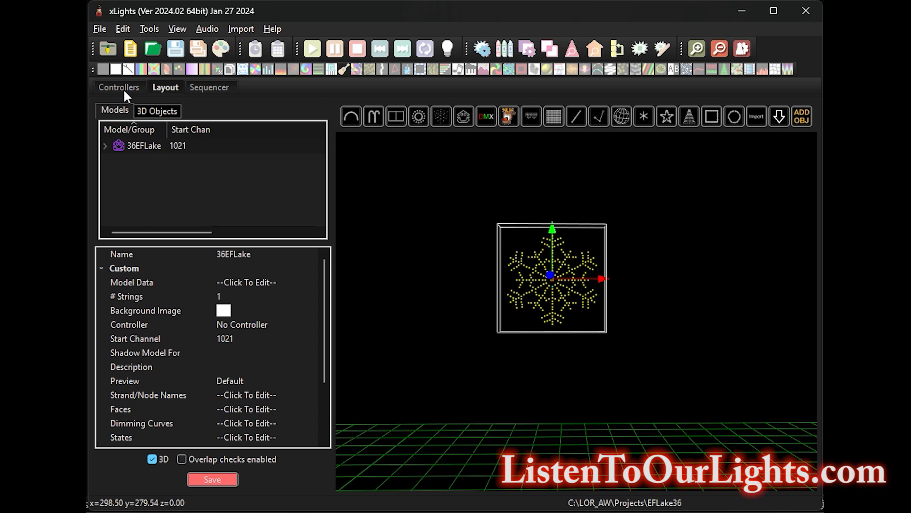
click(212, 479)
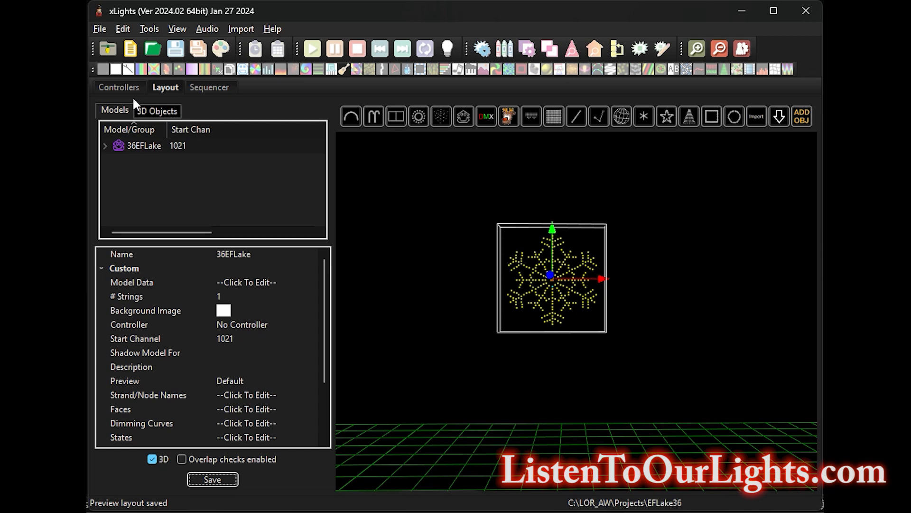
- Open the tmp controller's port visualiser and assign the 36EFLake model to Pixel Port 2
click(121, 87)
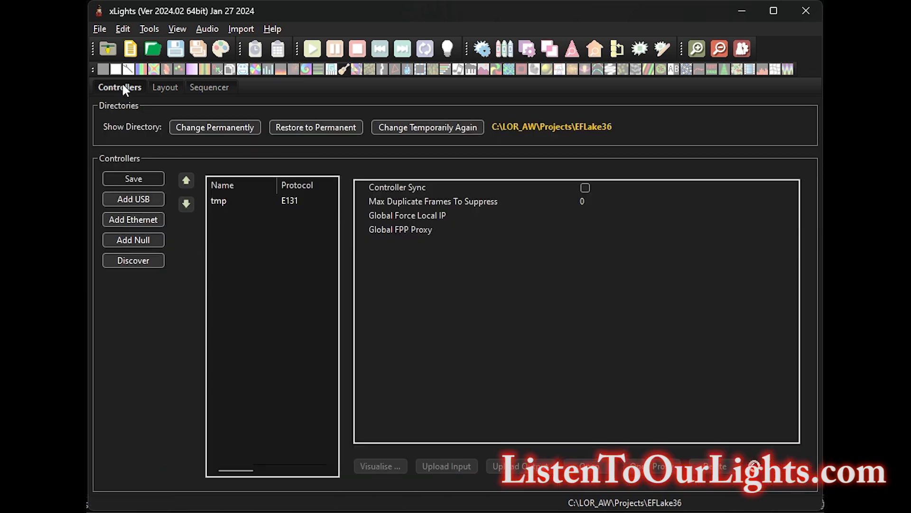
click(223, 200)
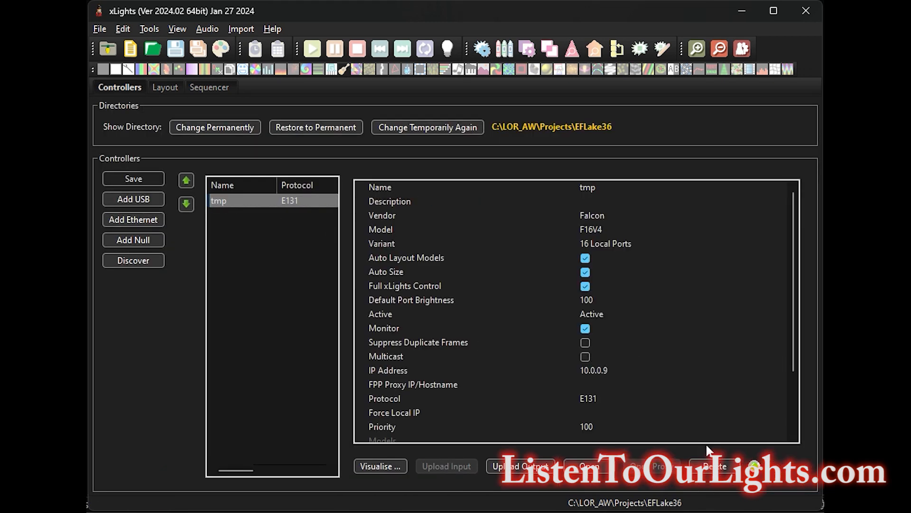
click(380, 465)
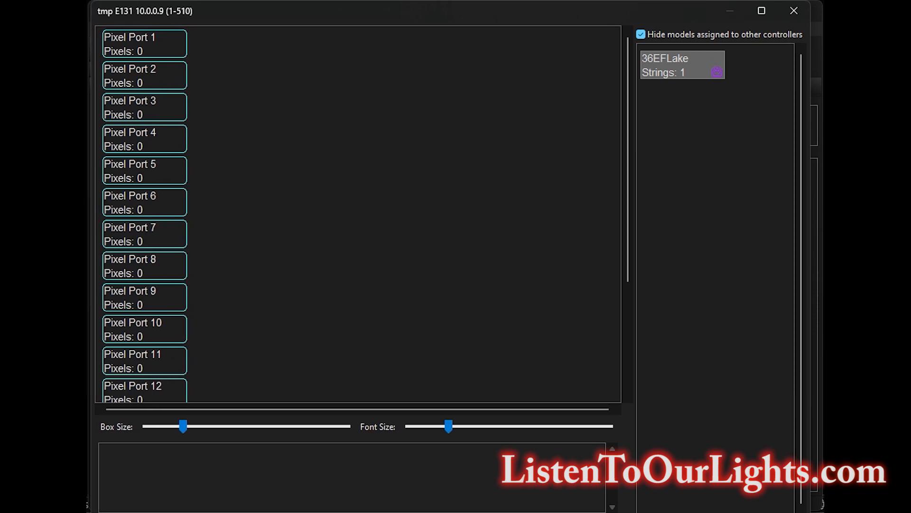
mouse_move(664, 63)
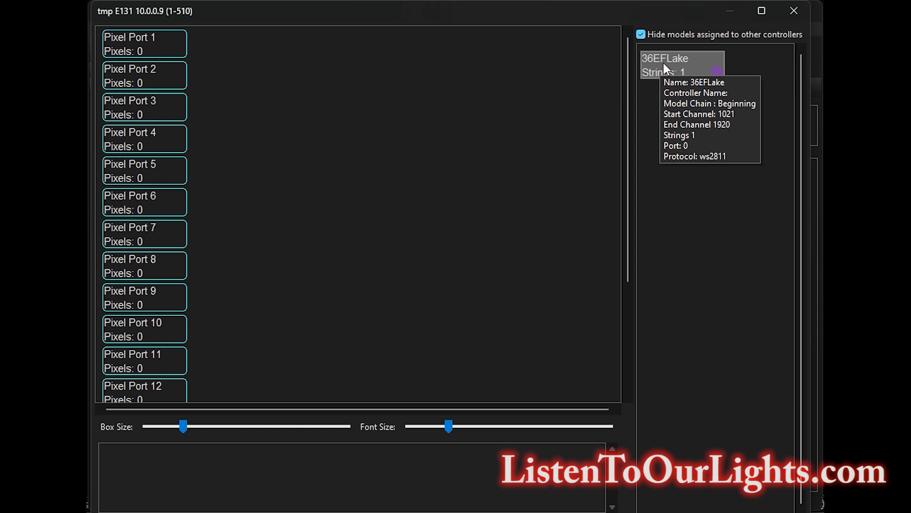
drag(667, 66, 186, 71)
mouse_move(272, 80)
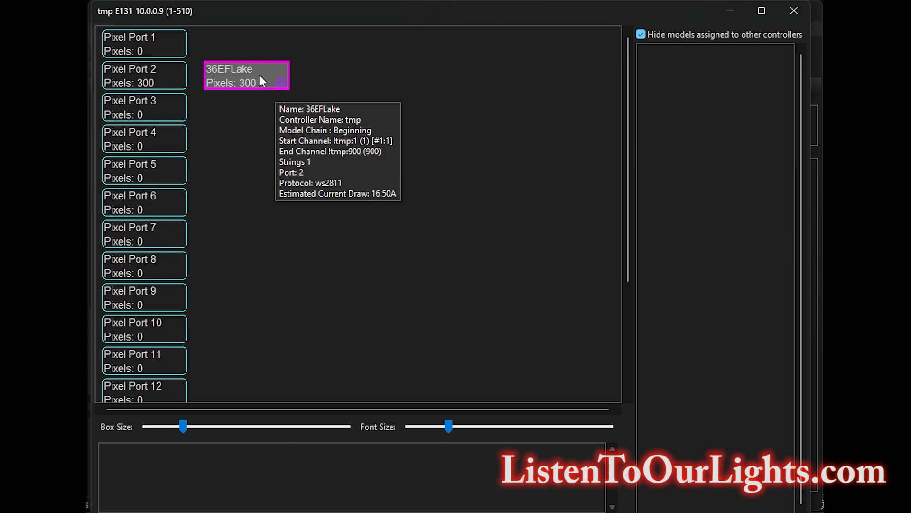
- Set the 36EFLake model's brightness to 30 on Pixel Port 2 and close the port visualiser
right_click(260, 76)
click(314, 159)
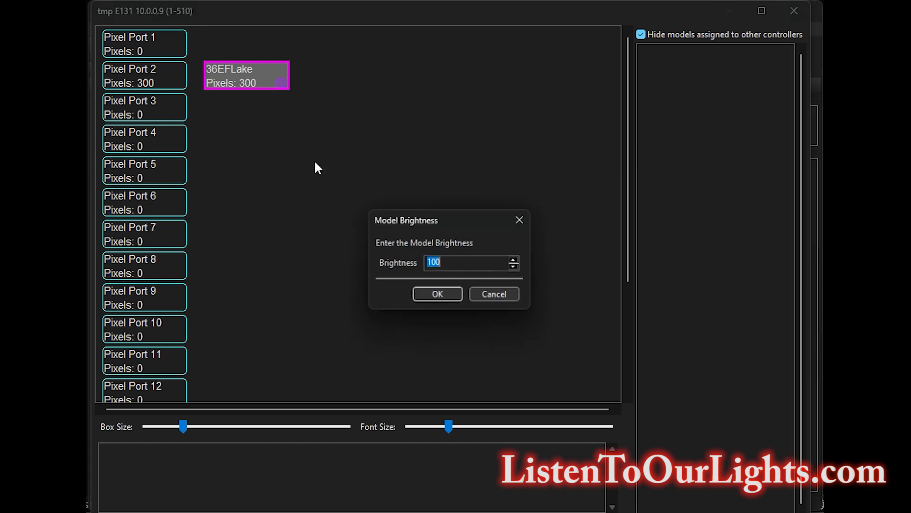
text(10)
click(438, 296)
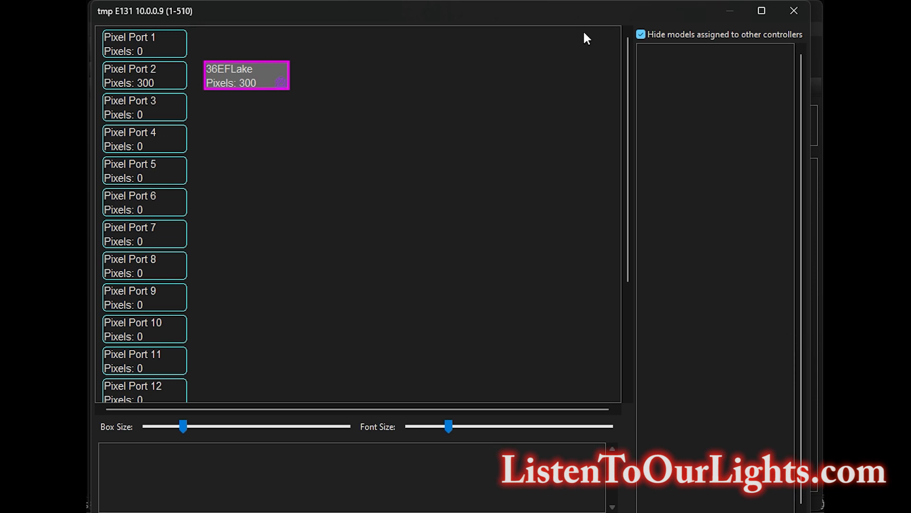
scroll(549, 307, down, 3)
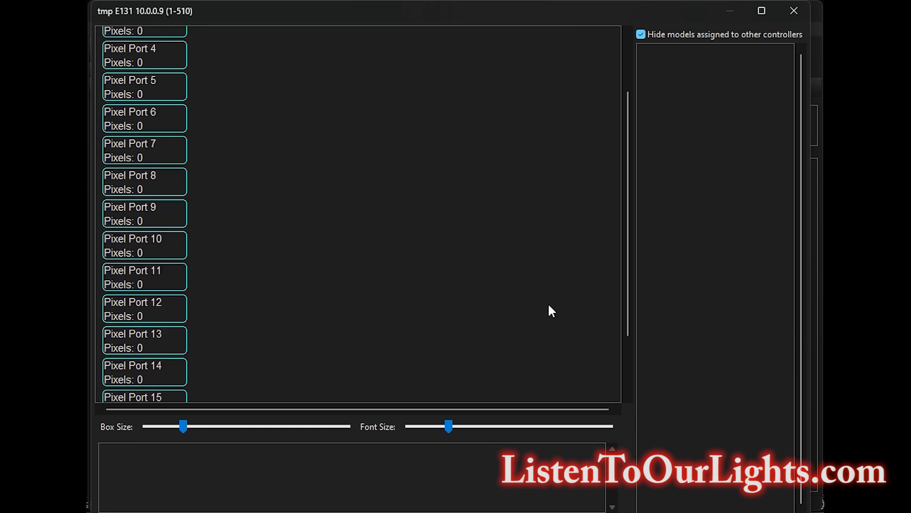
scroll(549, 307, up, 3)
drag(552, 9, 504, 48)
click(749, 39)
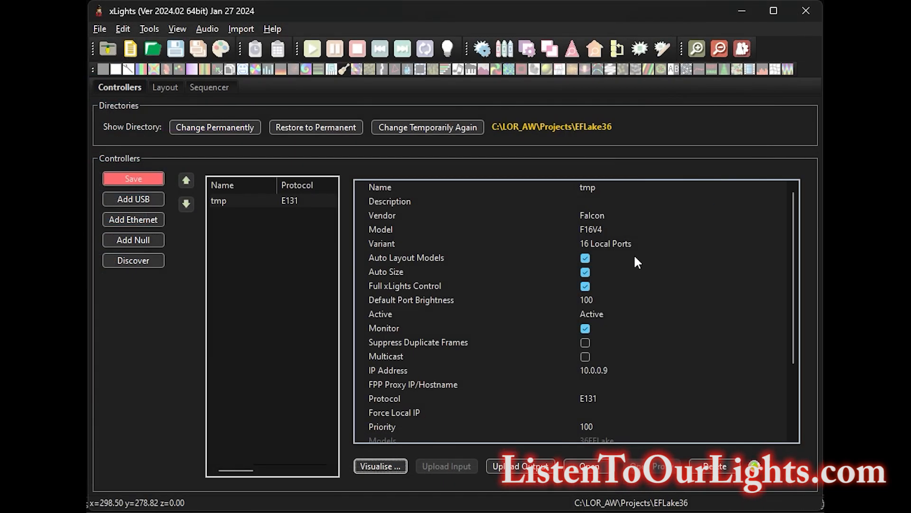
- Save the controller configuration and upload the output settings to the tmp controller
click(124, 178)
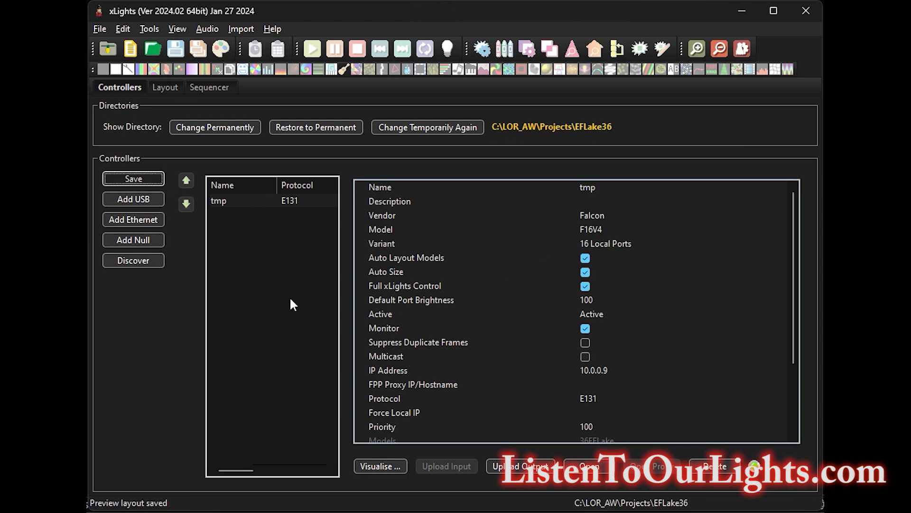
click(250, 202)
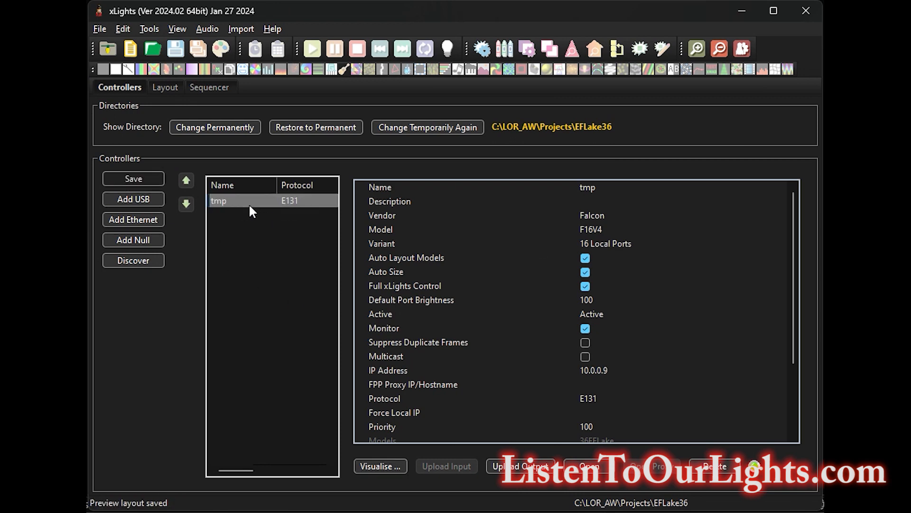
click(535, 470)
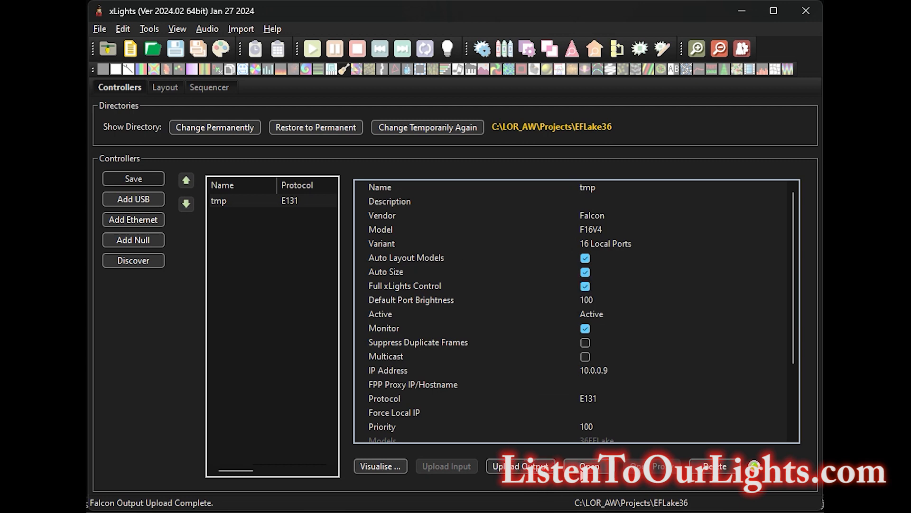
- Open the Falcon controller's web page at 10.0.0.9 and check the 36EFLake pixel count and brightness in its pixel output settings
click(583, 470)
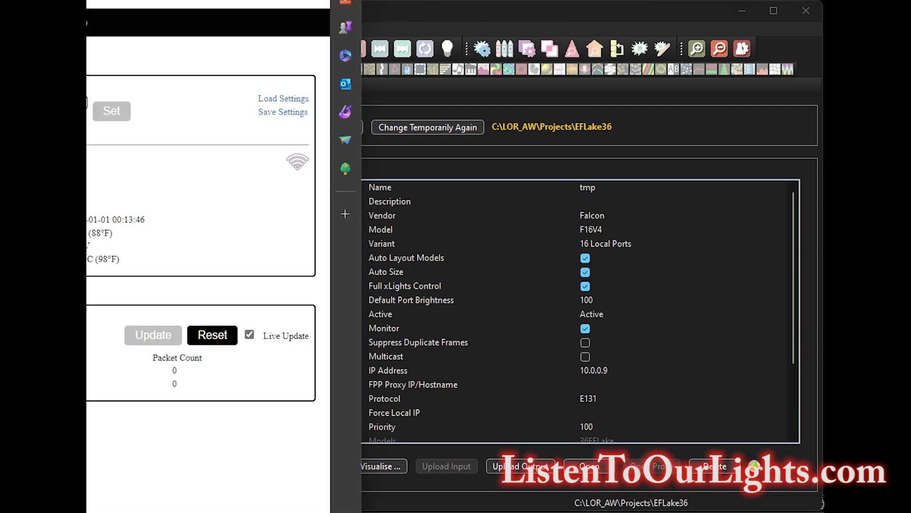
drag(238, 0, 745, 4)
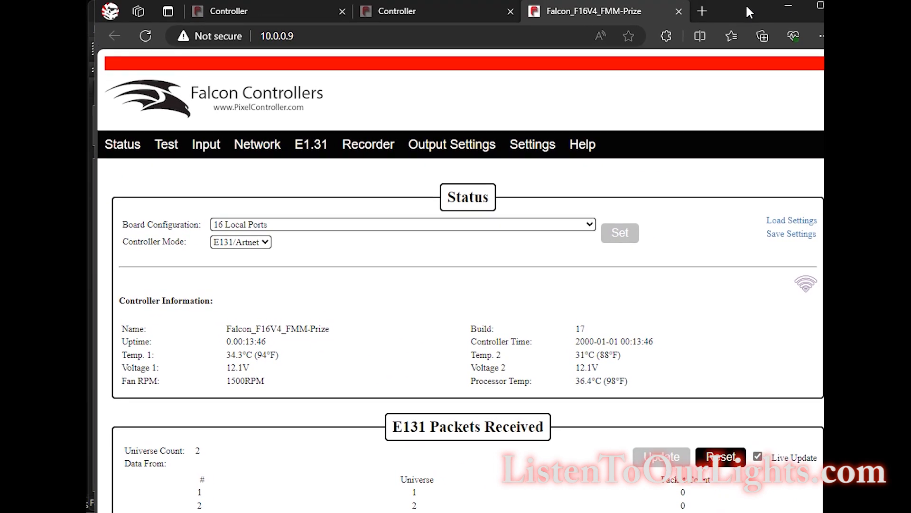
mouse_move(414, 145)
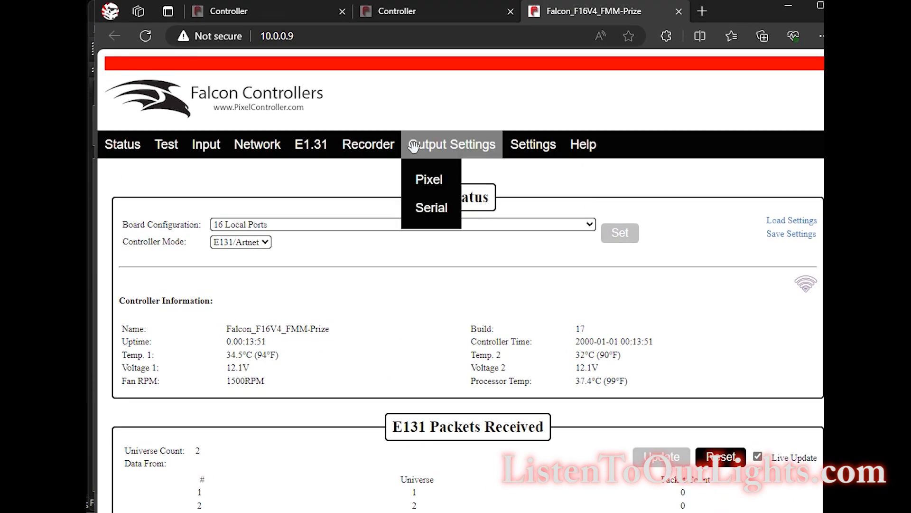
click(420, 178)
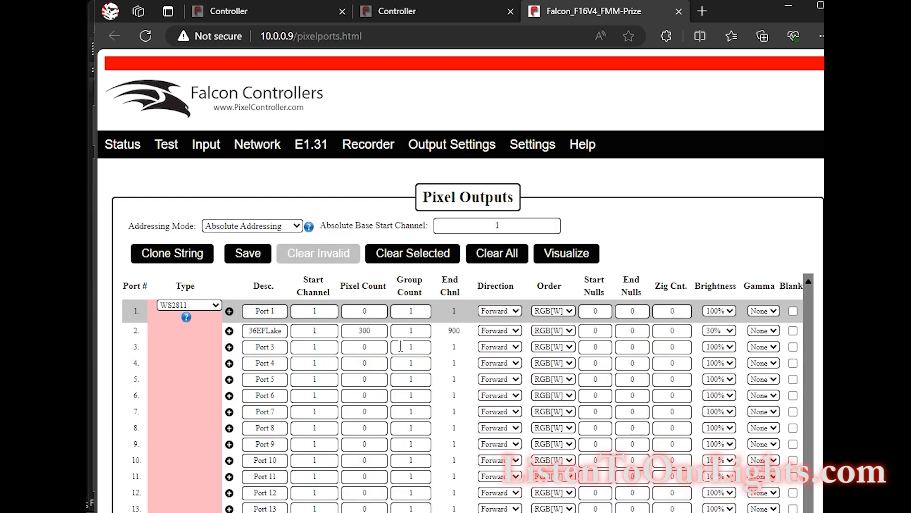
double_click(372, 330)
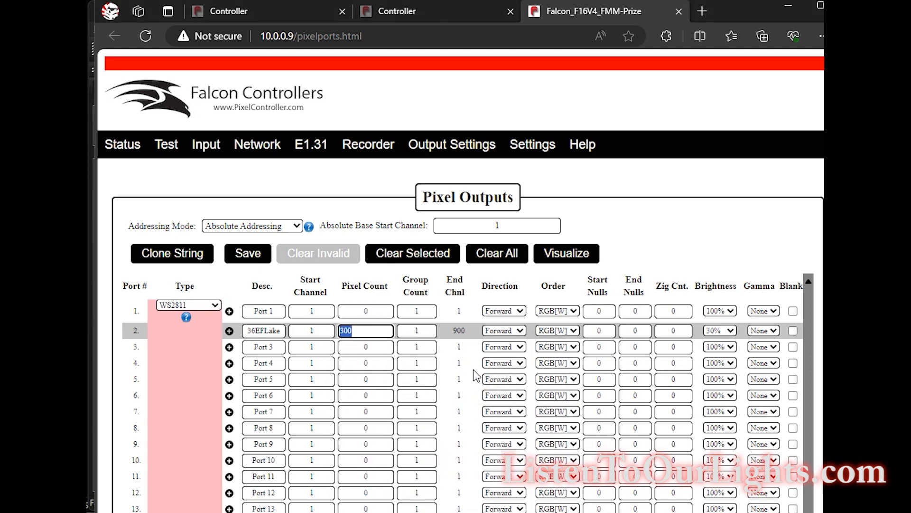
click(716, 238)
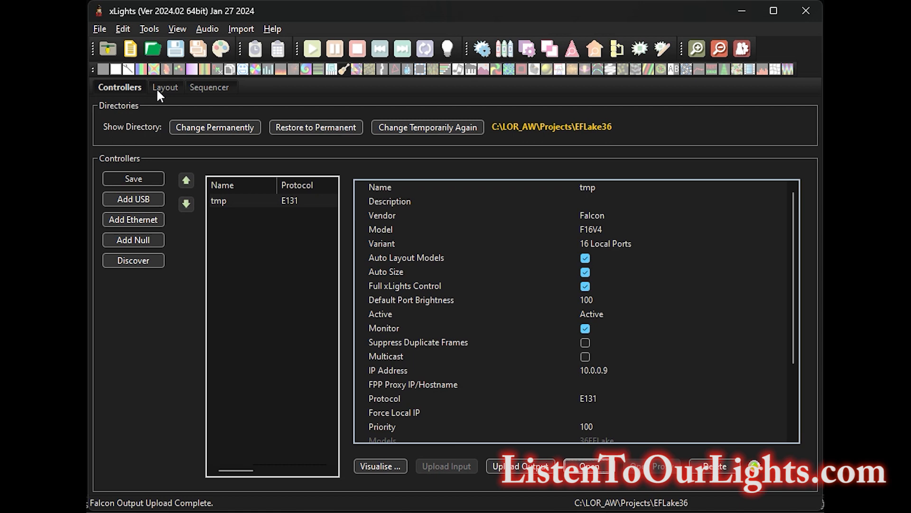
- Switch to xLights sequencing and create a new animation sequence using the All Models view
click(198, 91)
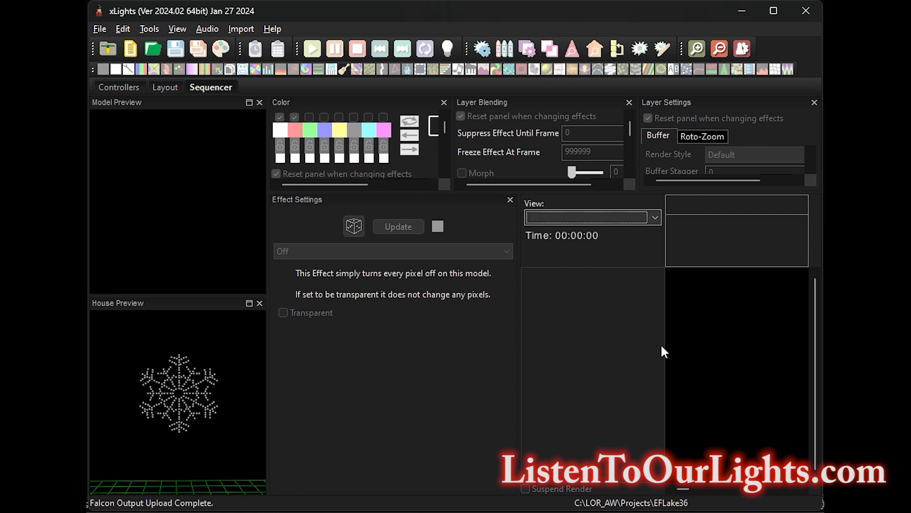
click(130, 48)
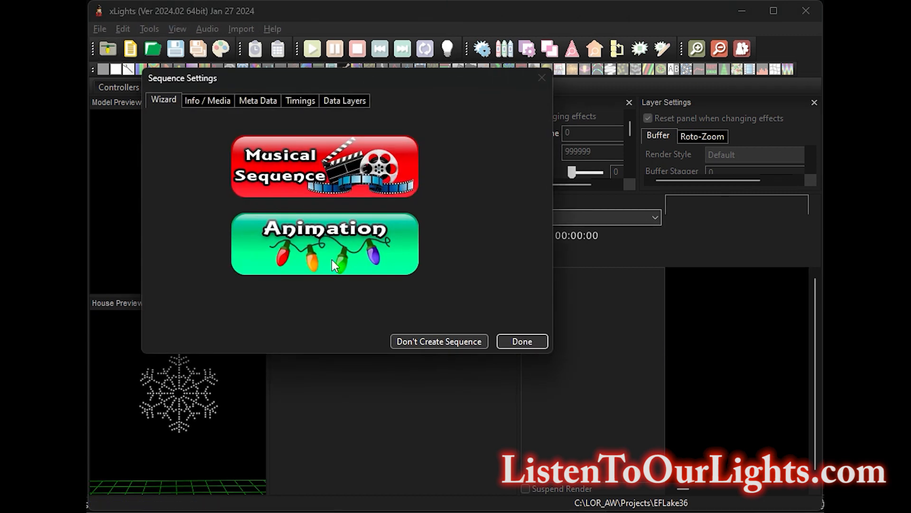
click(332, 258)
click(310, 149)
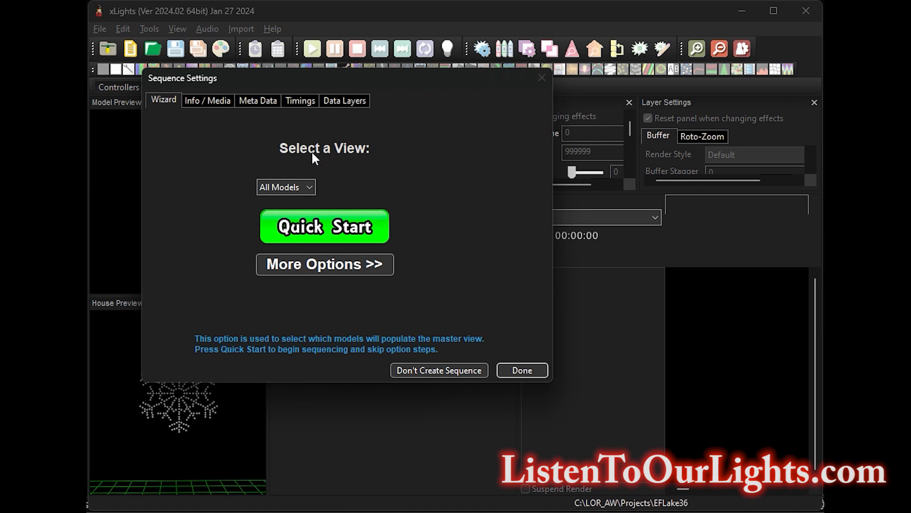
click(536, 369)
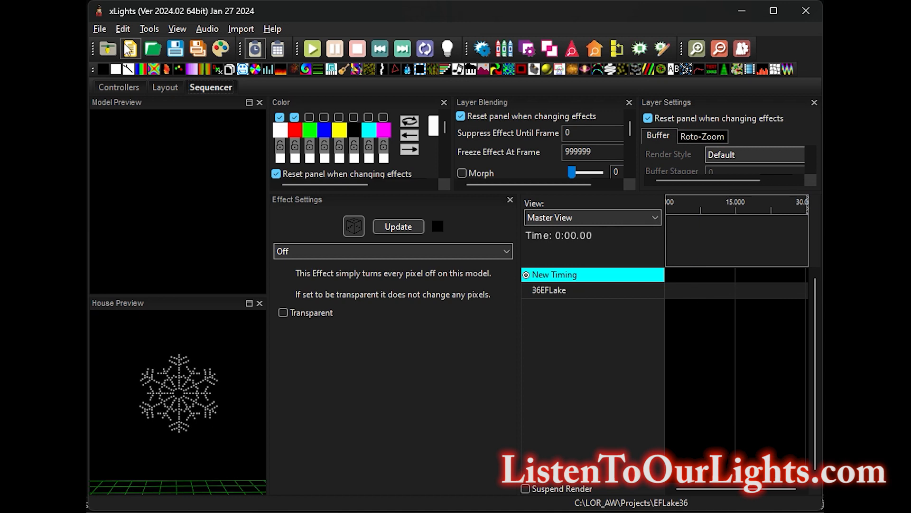
- Place an On effect on 36EFLake from about 4.15 s to 29.7 s and start output to the lights, continuing past the output error
click(116, 69)
drag(116, 70, 804, 290)
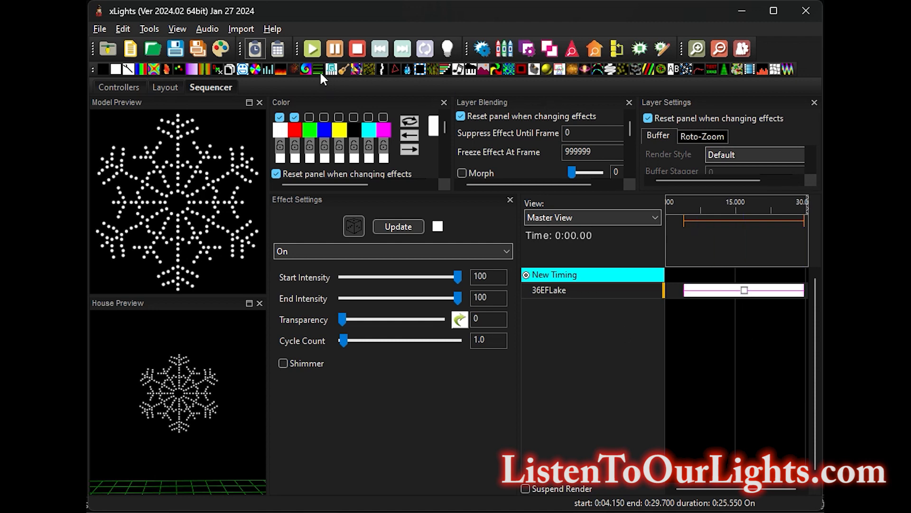
click(448, 49)
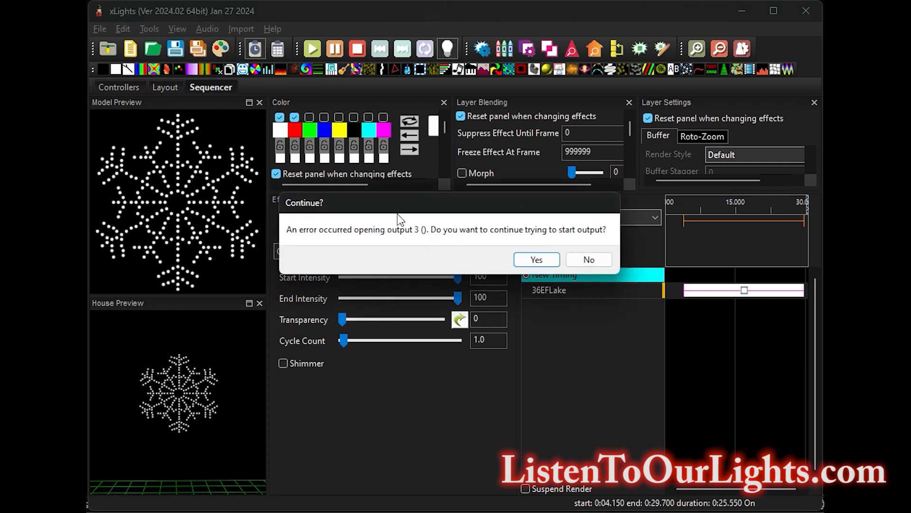
click(537, 260)
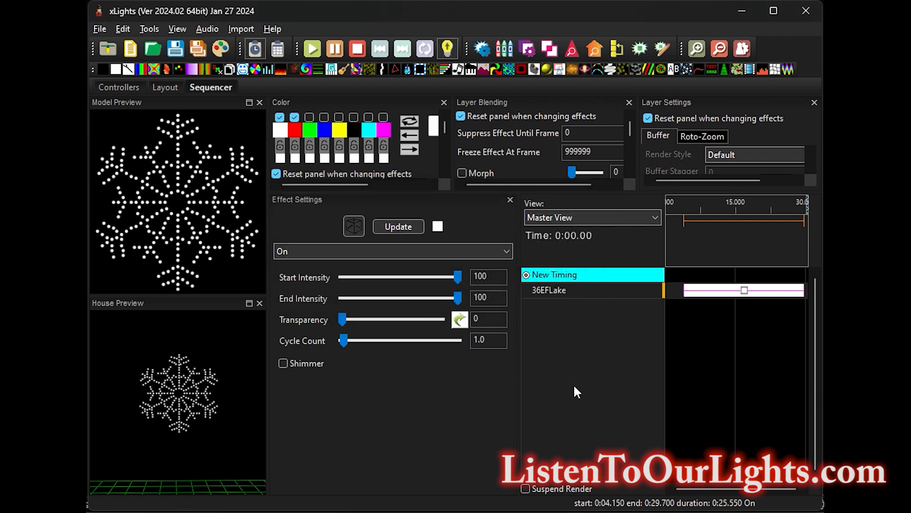